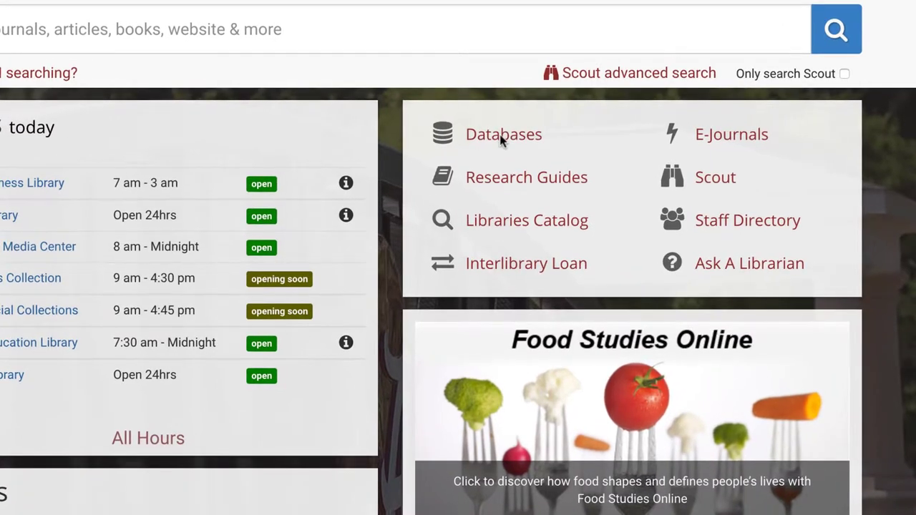
Step: Open the Databases A-Z list from the library homepage's quick links
left_click(496, 136)
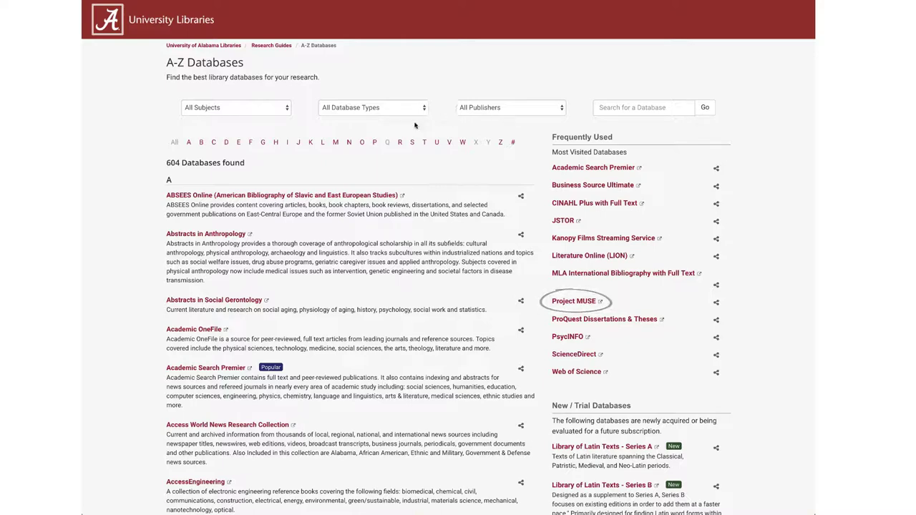
Step: Filter the databases list to the letter P and open Project MUSE
left_click(374, 143)
scroll(199, 203, "down", 10)
left_click(200, 201)
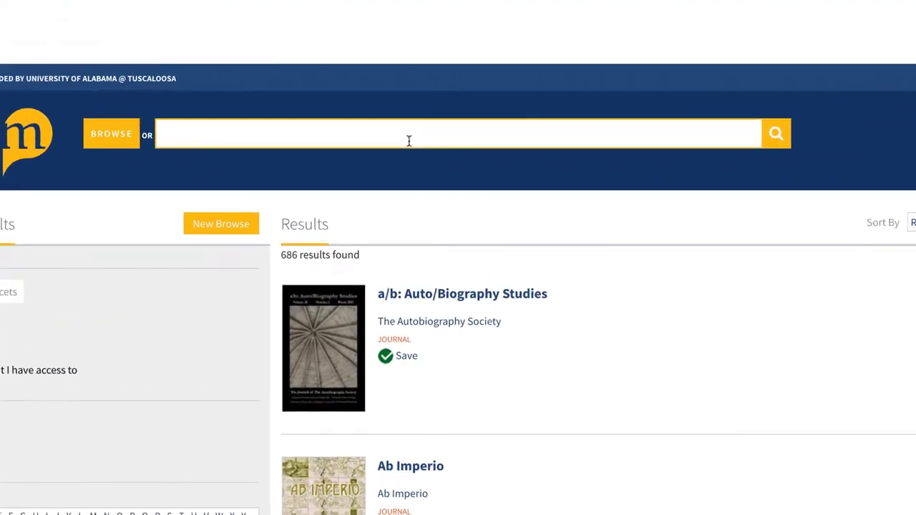
Step: Search Project MUSE for 'environmentalism'
type("environmentalism")
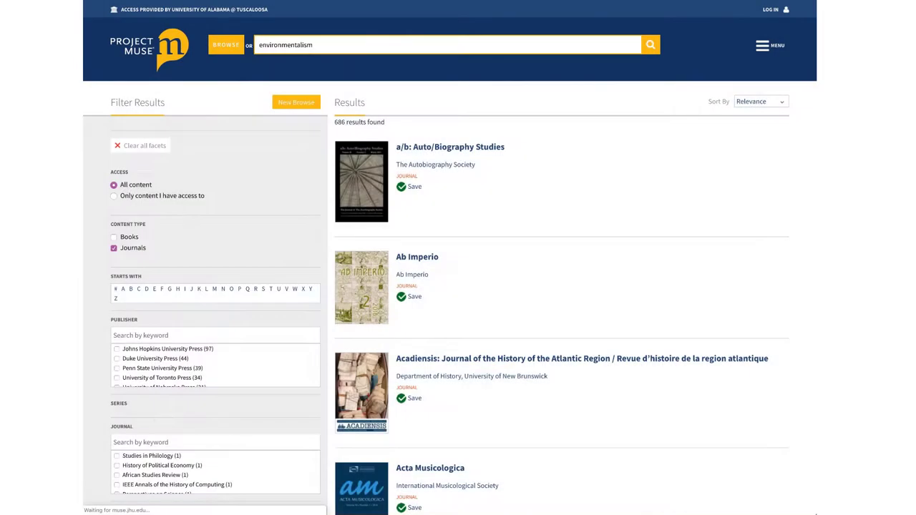
key("Return")
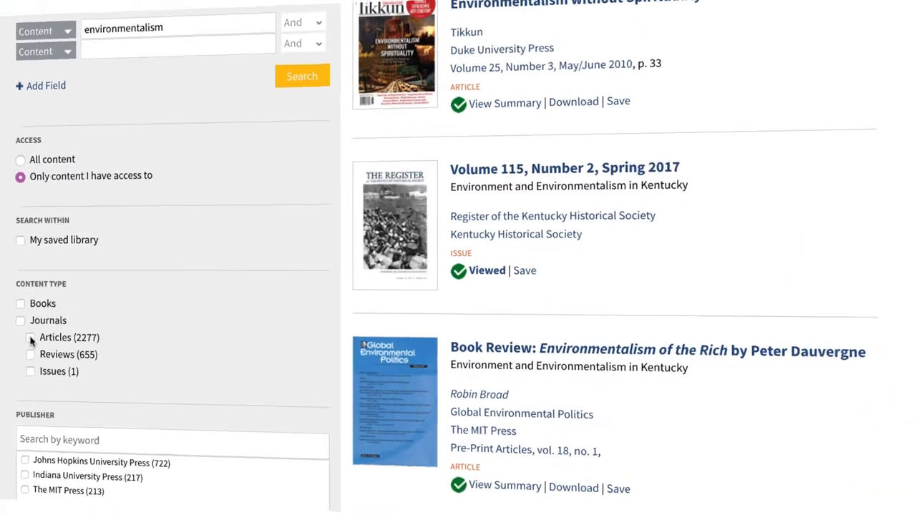
Step: Tick the Articles content-type filter and scroll through the 2277 article results
left_click(39, 342)
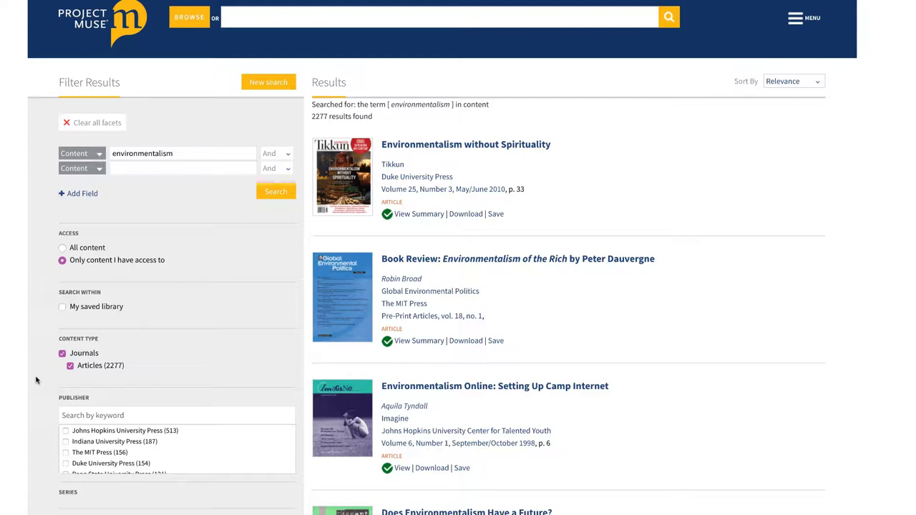
scroll(36, 380, "down", 1)
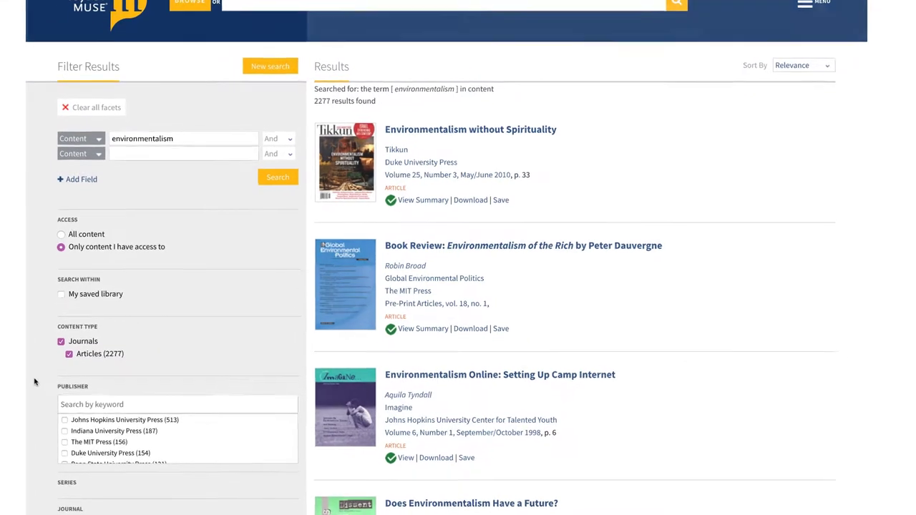
scroll(18, 403, "down", 5)
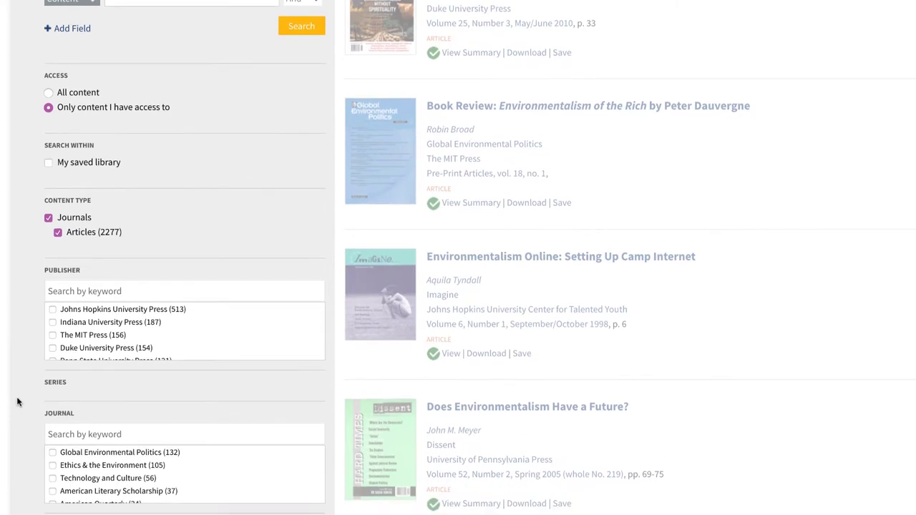
scroll(18, 402, "down", 5)
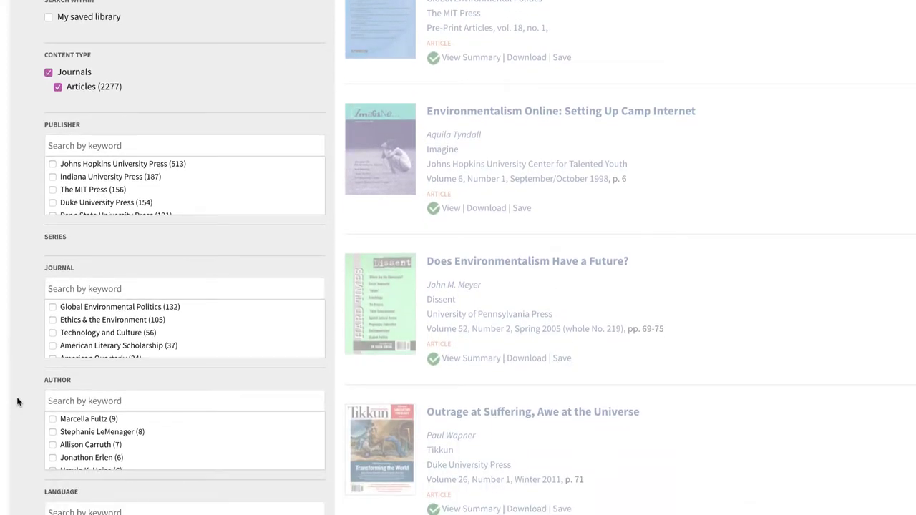
scroll(18, 403, "down", 3)
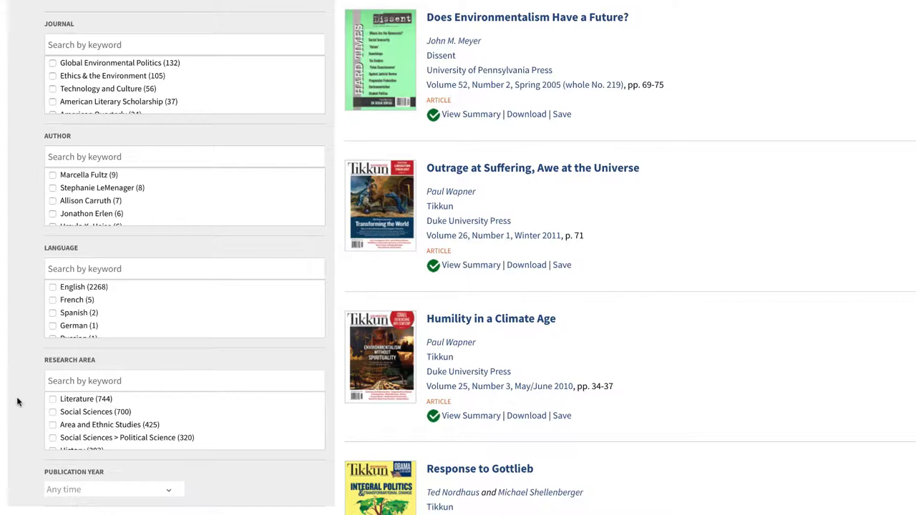
Step: Search the Research Area filters for 'religion' and tick Religion (63)
left_click(90, 382)
type("religion")
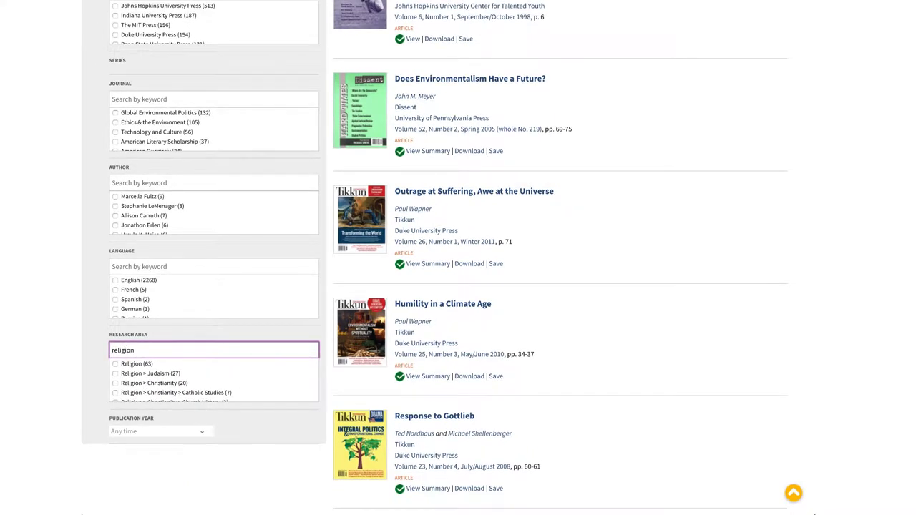
left_click(116, 364)
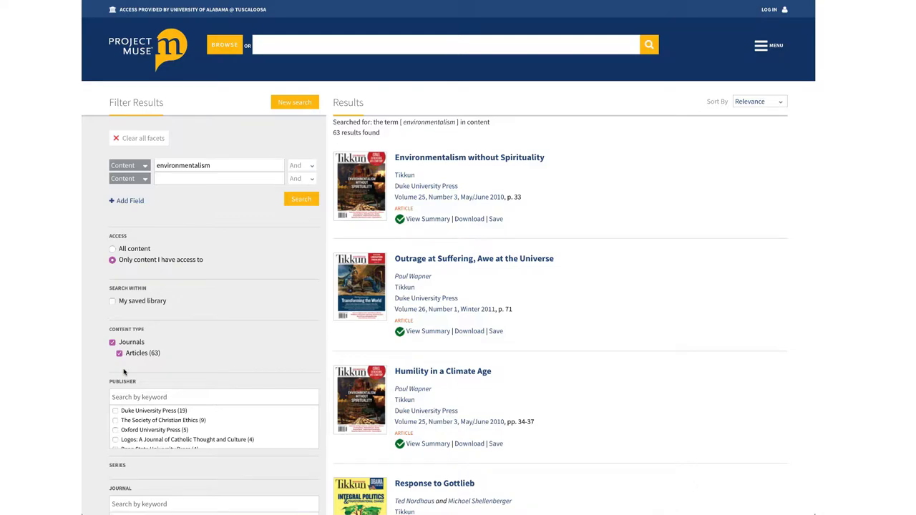
Step: Scroll the Research Area list, then clear all facets to restore 3026 results
scroll(123, 372, "down", 5)
scroll(128, 401, "down", 3)
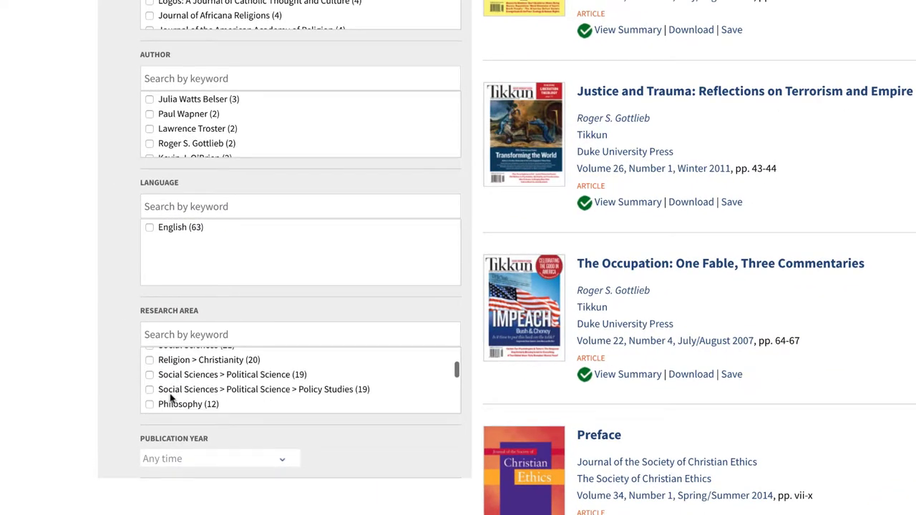
scroll(170, 398, "down", 5)
scroll(171, 398, "down", 3)
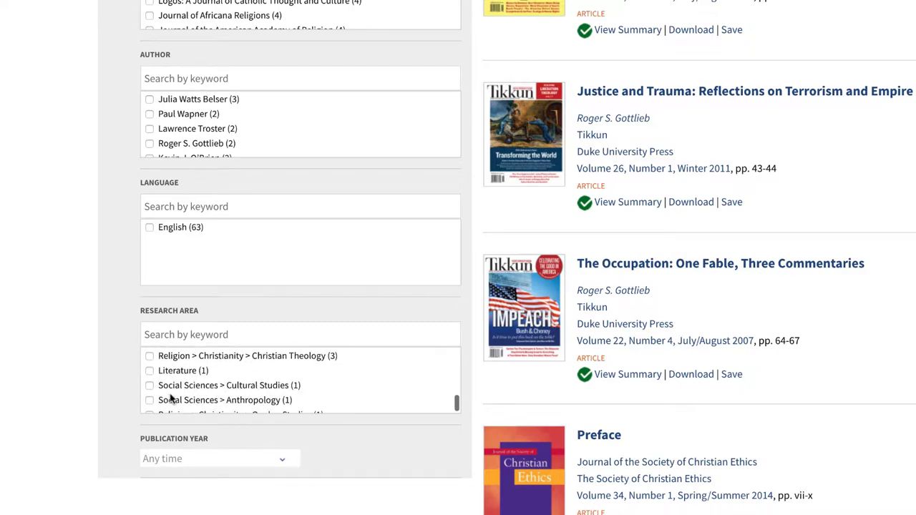
scroll(170, 398, "down", 1)
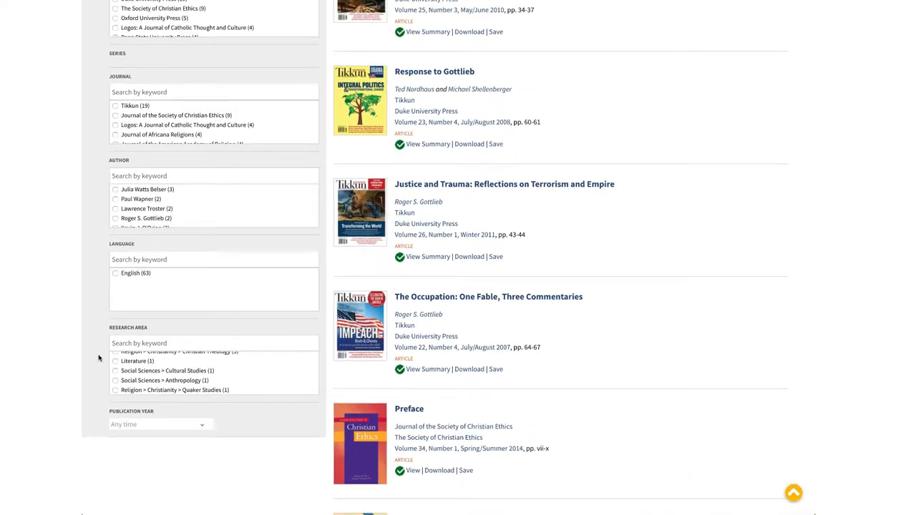
scroll(99, 358, "up", 6)
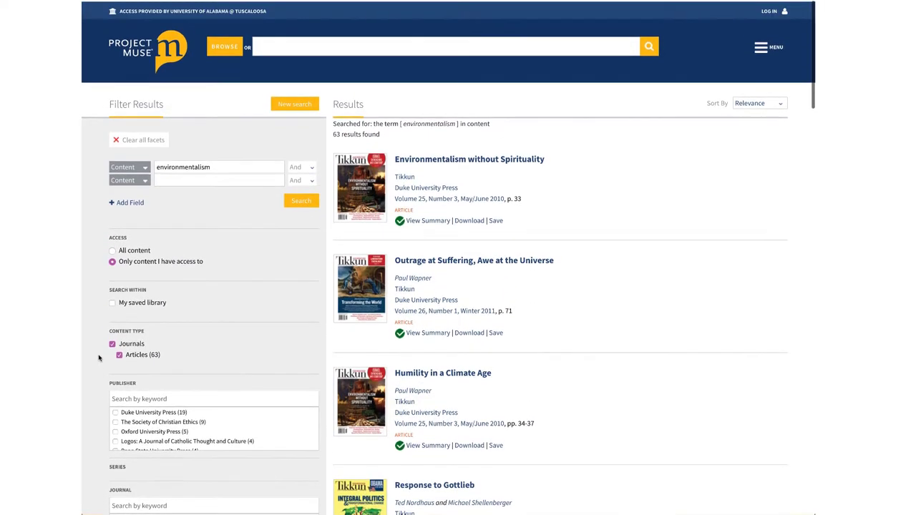
left_click(126, 141)
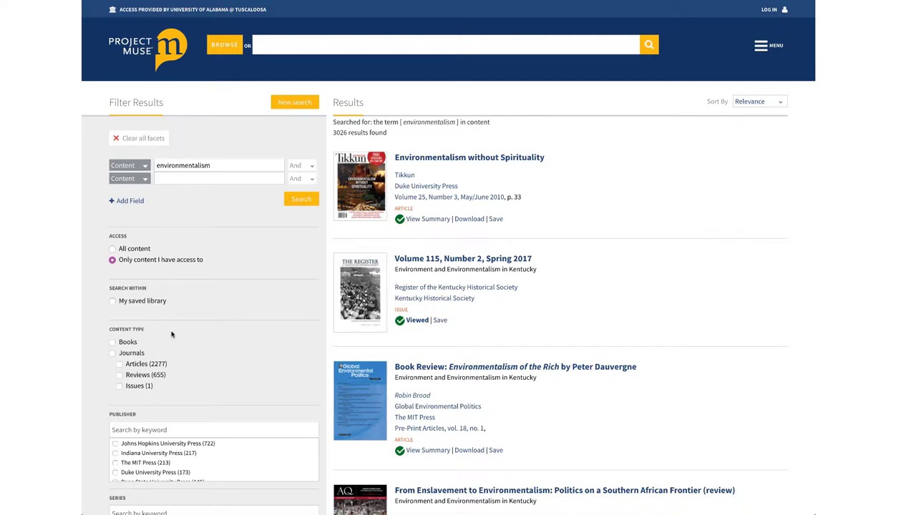
Step: Re-tick Articles and add 'religion' as a second Content search term
left_click(119, 365)
left_click(214, 178)
type("religion")
key("Return")
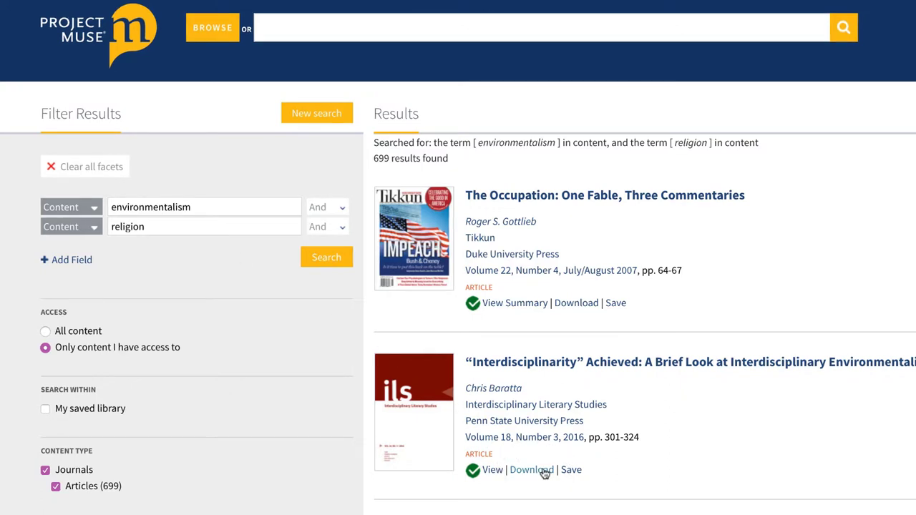
Step: Open the “Interdisciplinarity” Achieved article, enter a recommendation email address, and highlight the MLA citation
left_click(518, 365)
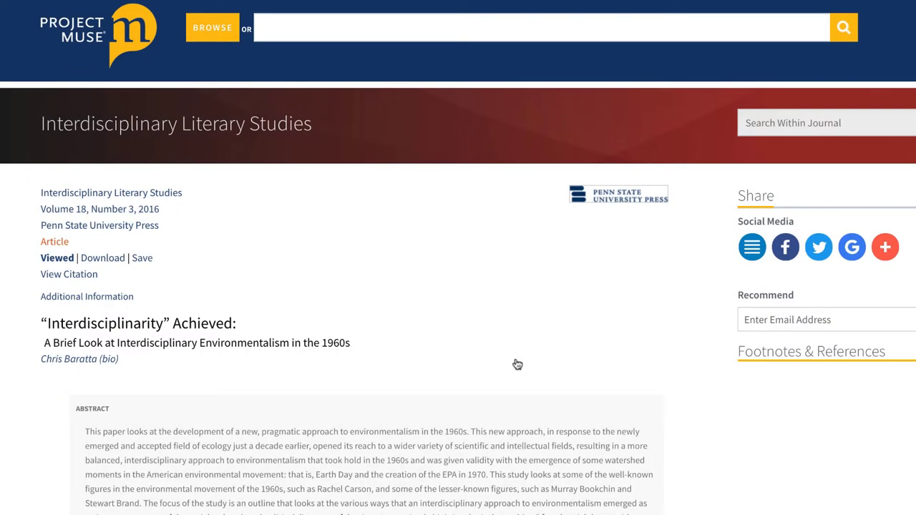
left_click(771, 321)
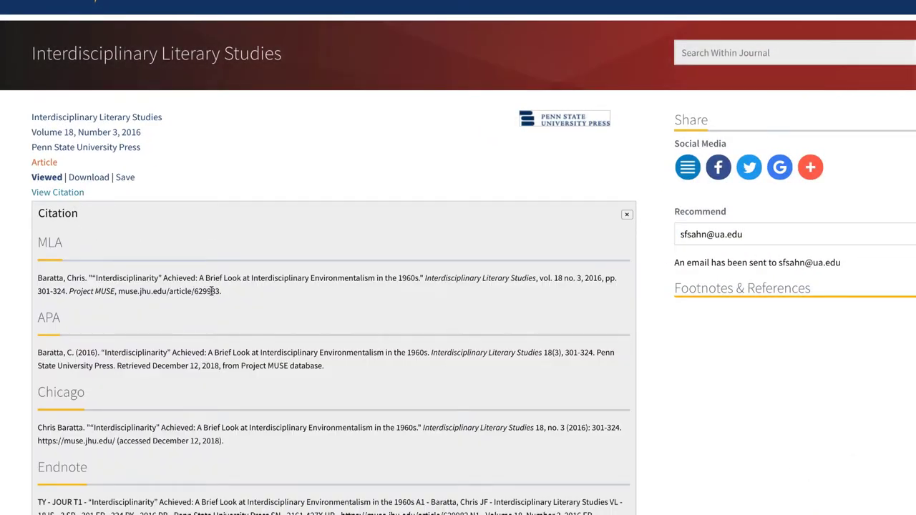
left_click_drag(222, 291, 34, 277)
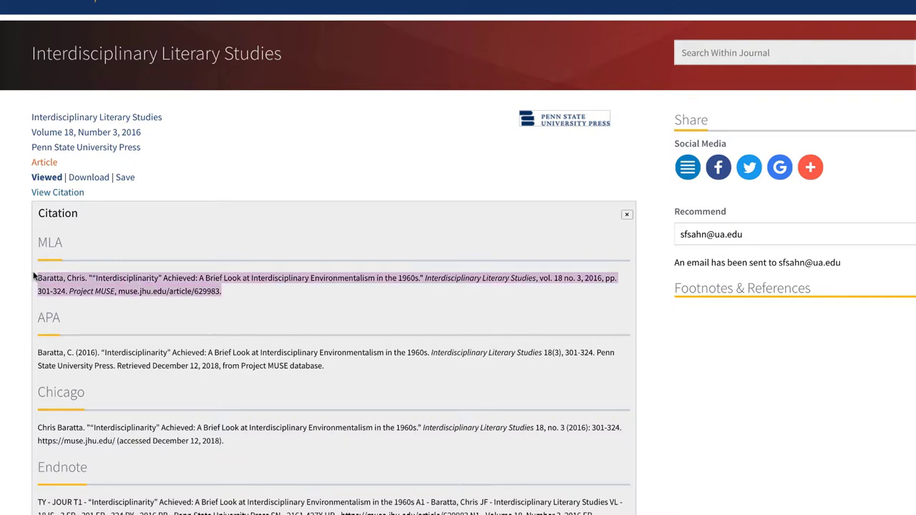